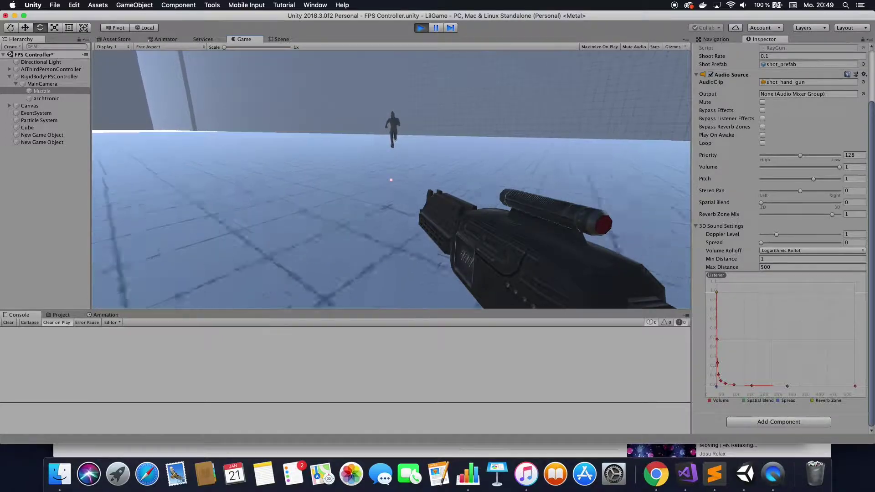
- Fire test shots at the wall and sky in Play mode, then stop the game
left_click(391, 180)
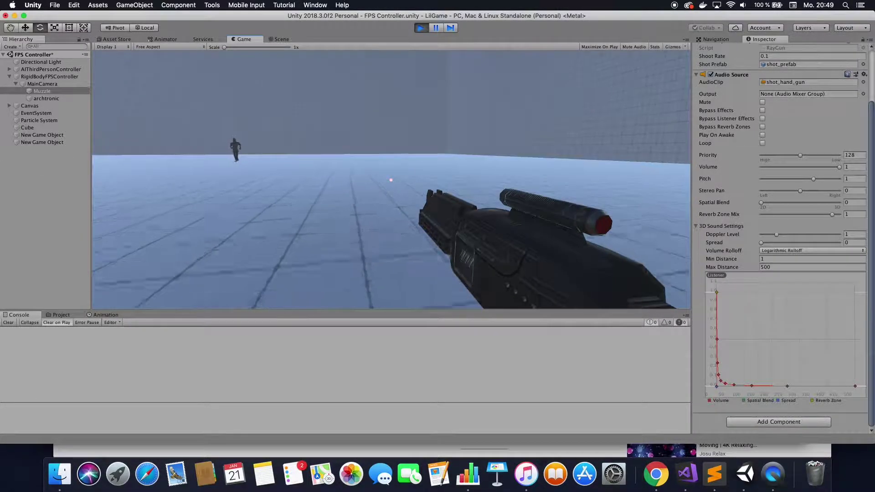
left_click(392, 180)
left_click(391, 180)
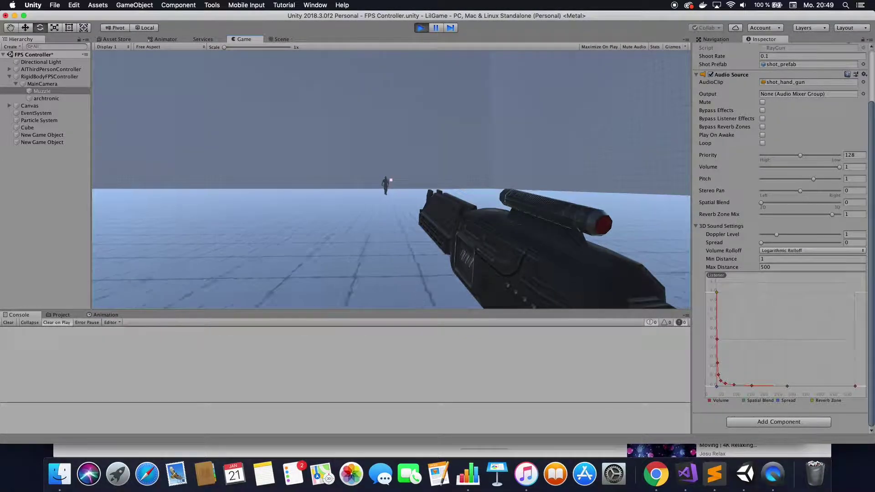
left_click(391, 180)
left_click(391, 180)
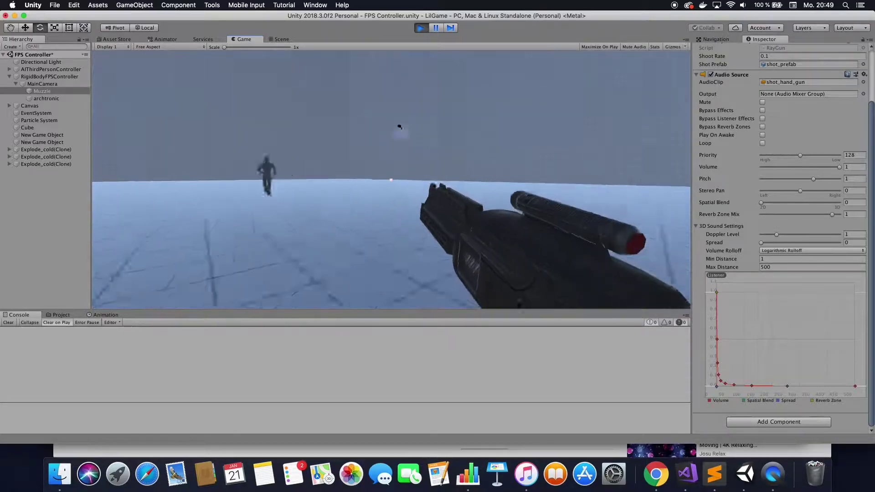
left_click(392, 180)
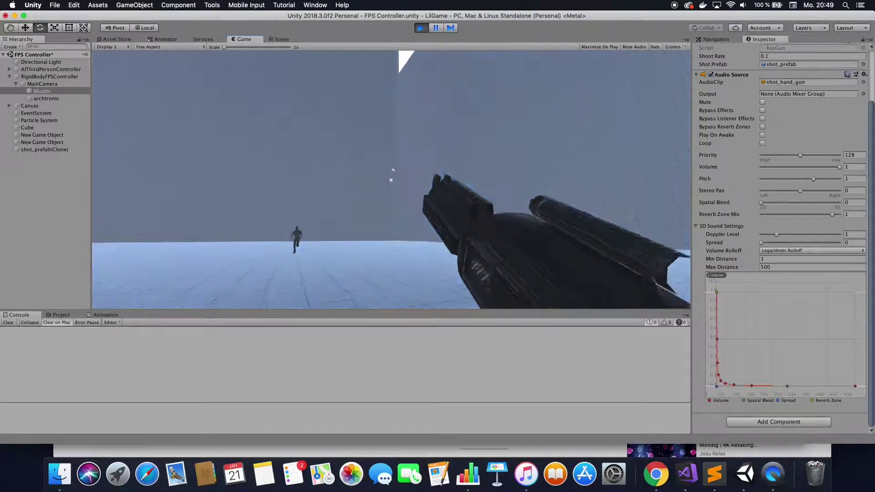
left_click(391, 180)
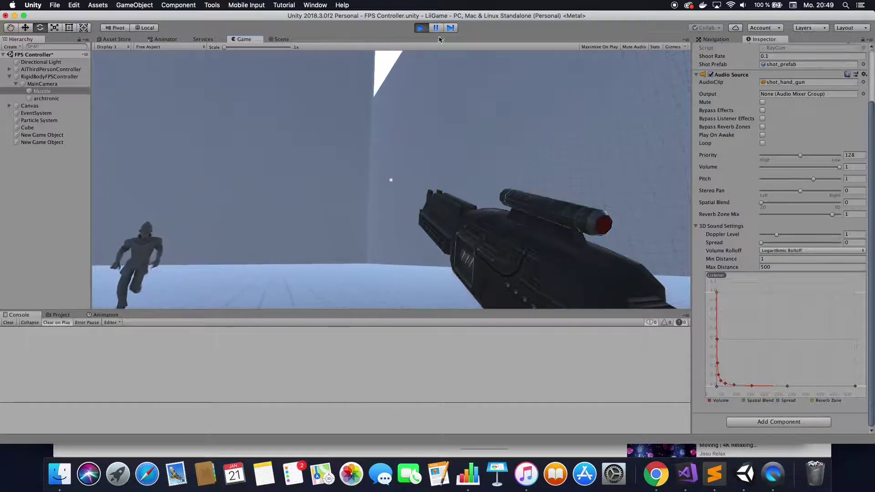
left_click(420, 29)
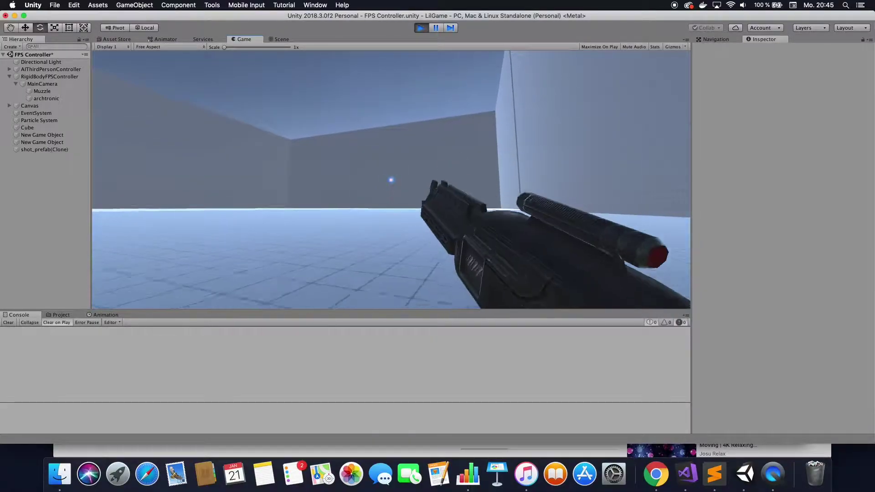
- Shoot the approaching enemy soldier in the running game until it explodes
left_click(391, 180)
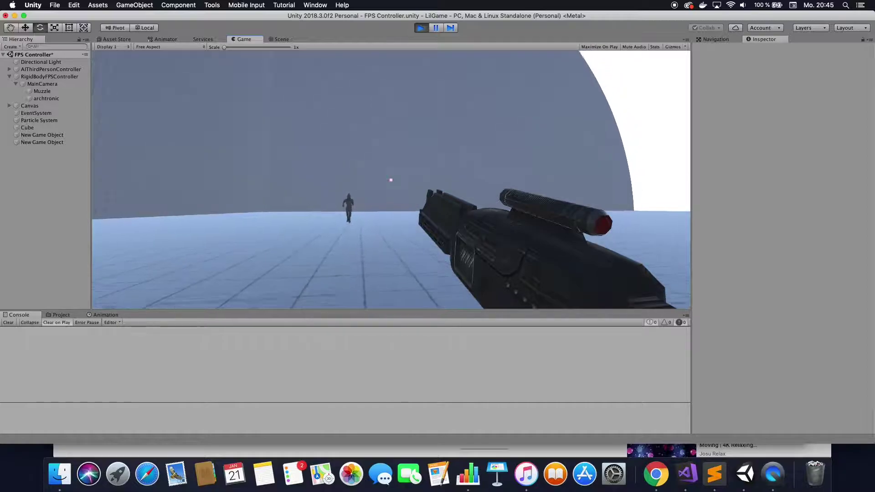
left_click(391, 181)
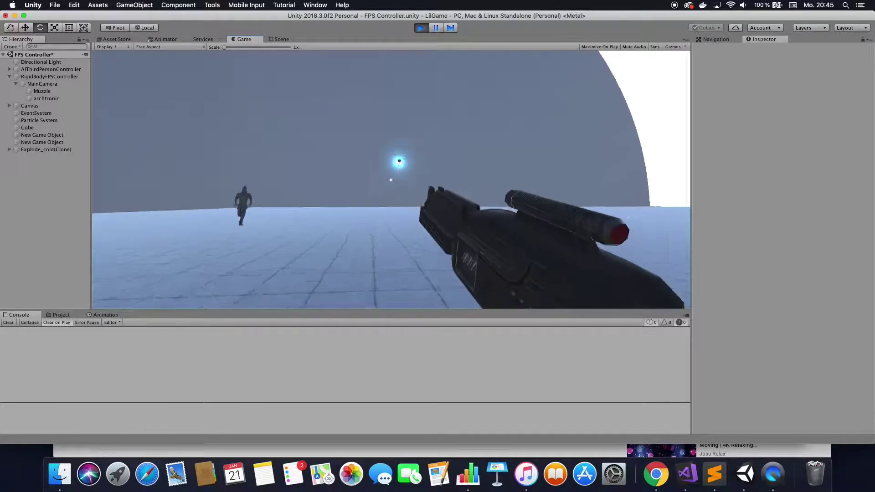
left_click(392, 180)
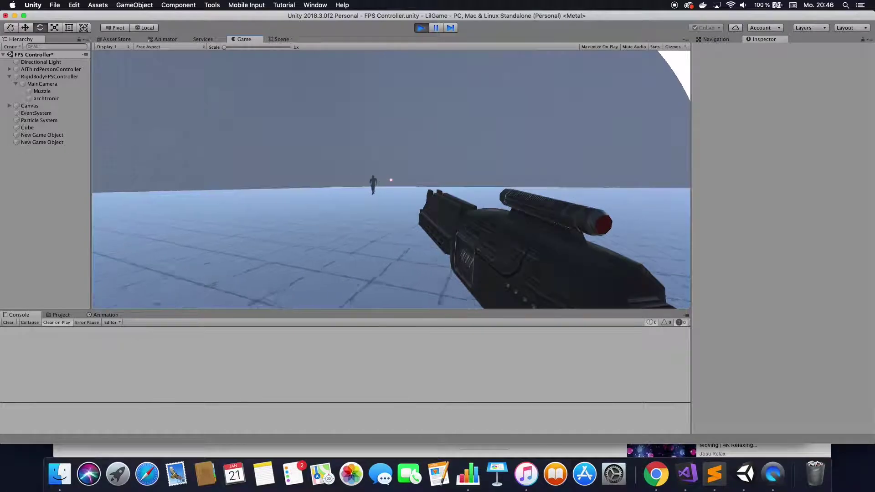
left_click(391, 180)
left_click(395, 173)
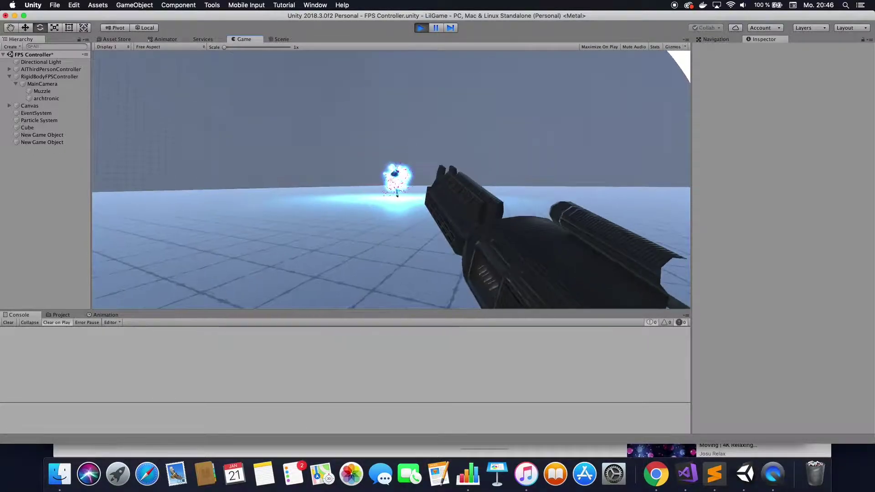
left_click(391, 180)
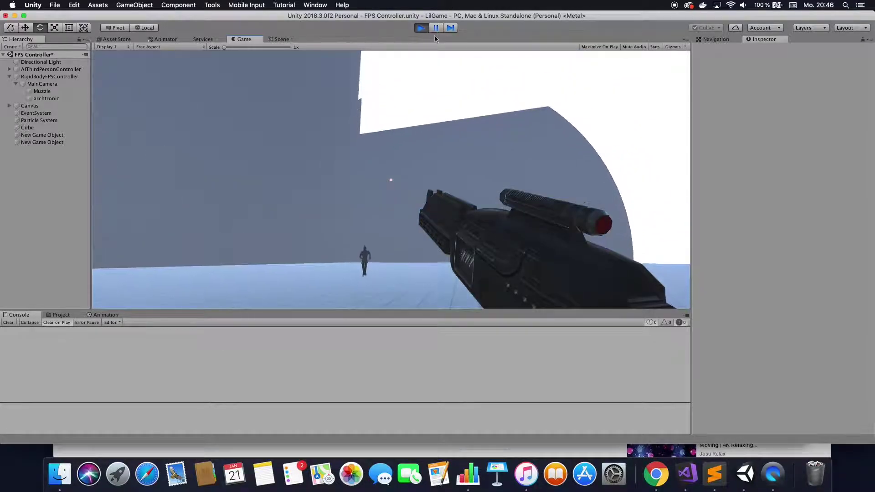
- Exit Play mode and select the Muzzle object under MainCamera
key("Escape")
left_click(421, 27)
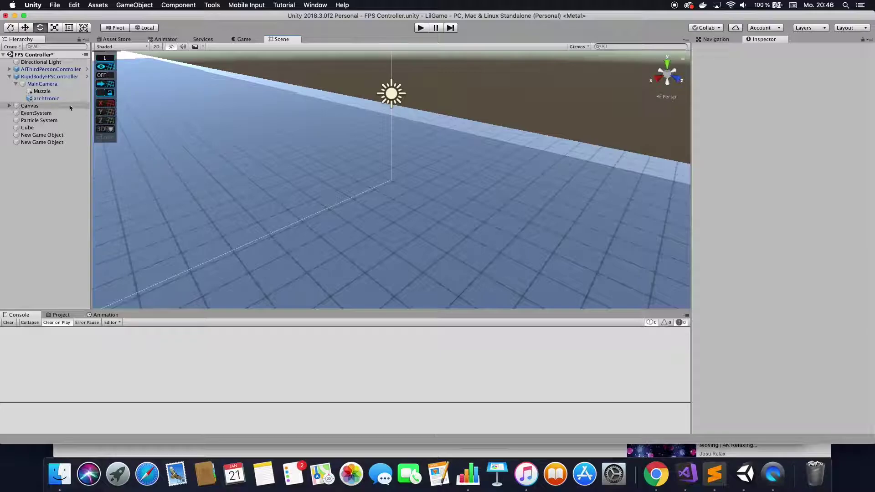
left_click(41, 91)
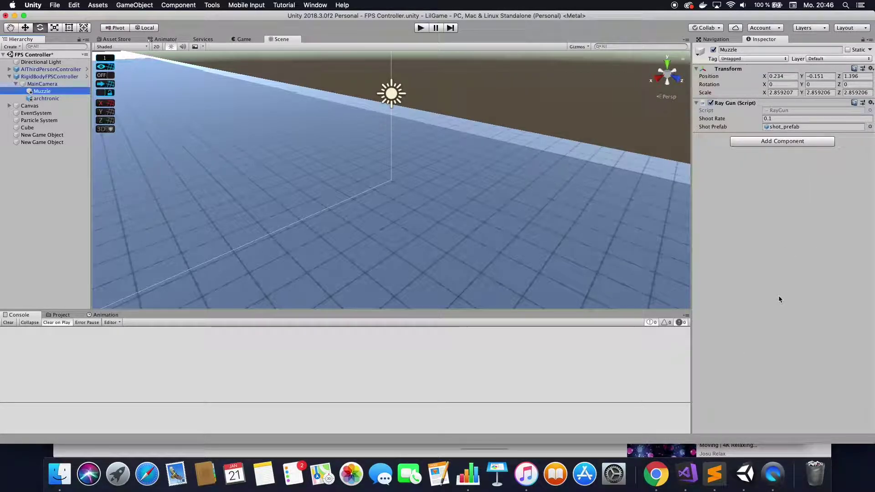
- Add an Audio Source component to Muzzle and check the Futuristic weapons sound pack
left_click(763, 148)
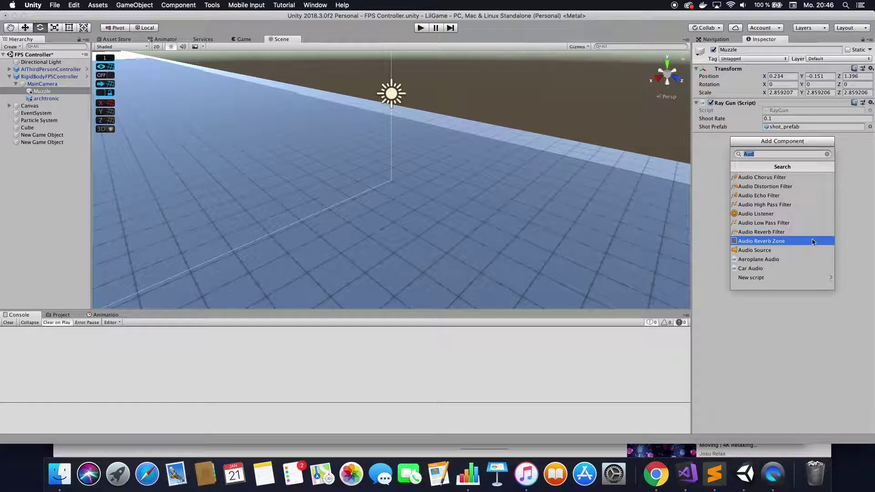
left_click(793, 250)
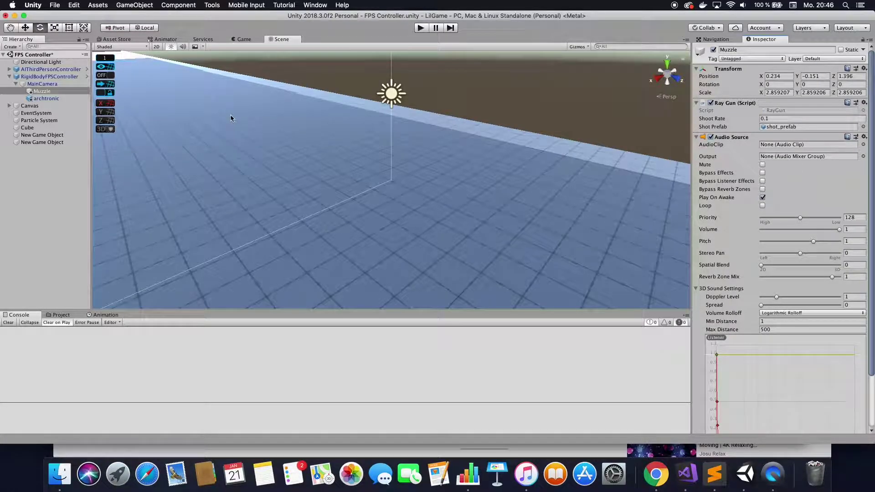
left_click(117, 39)
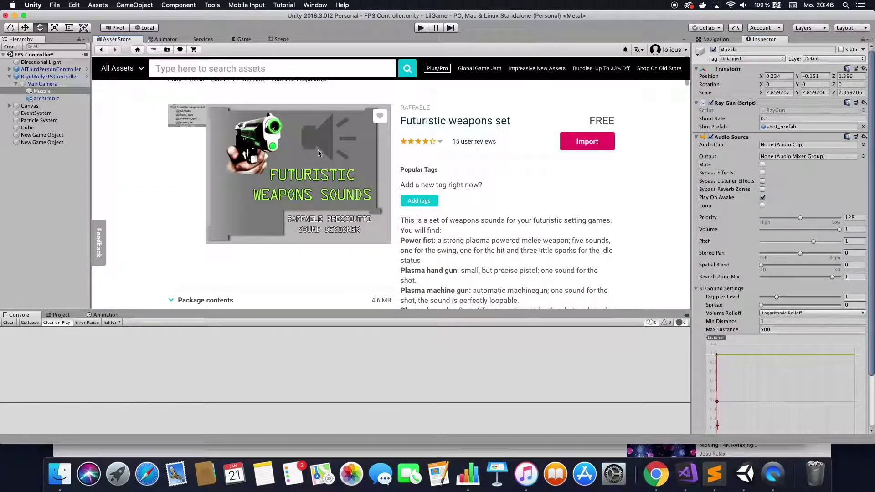
scroll(216, 139, "up", 1)
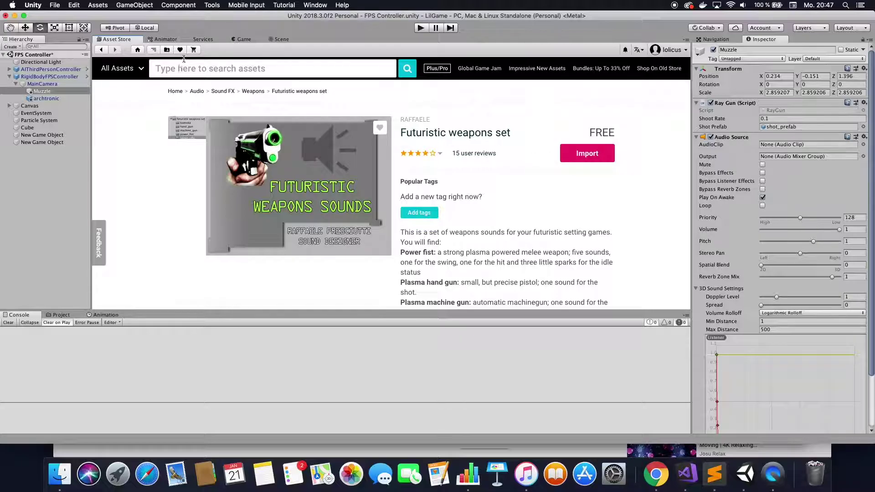
left_click(281, 40)
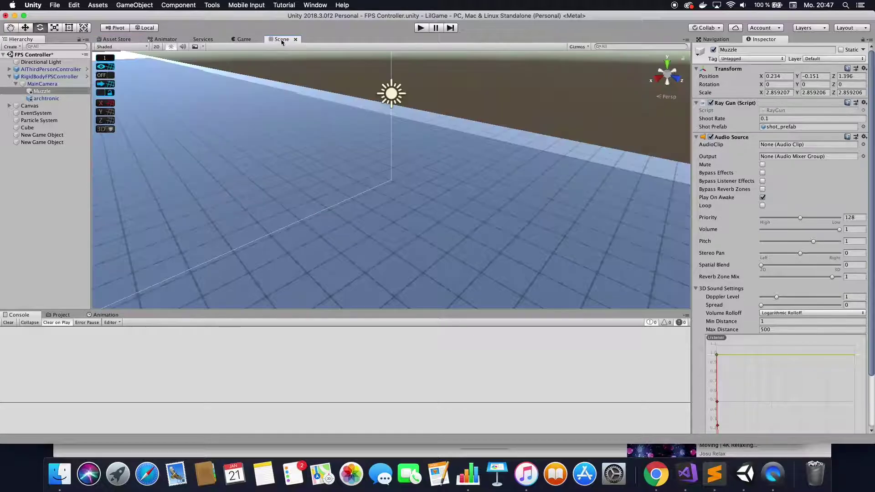
- Pick shot_hand_gun as the Audio Source clip, searching 'hand' in the picker
left_click(862, 145)
type("hand")
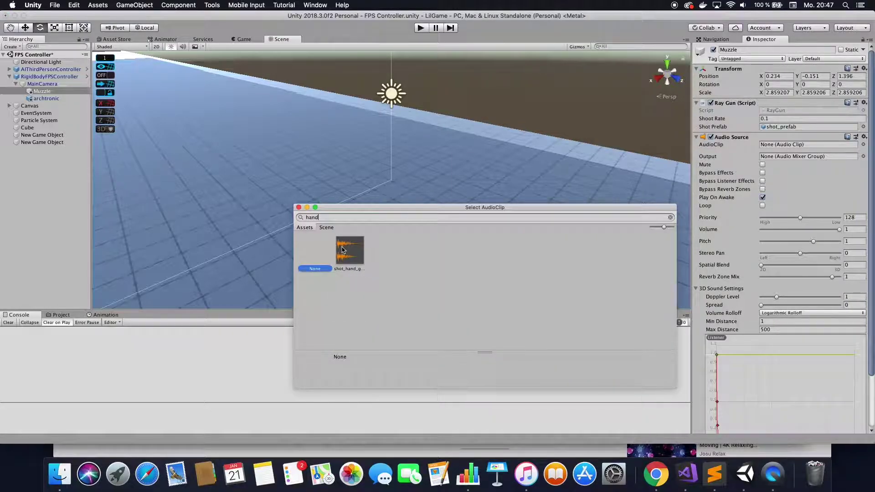
double_click(343, 250)
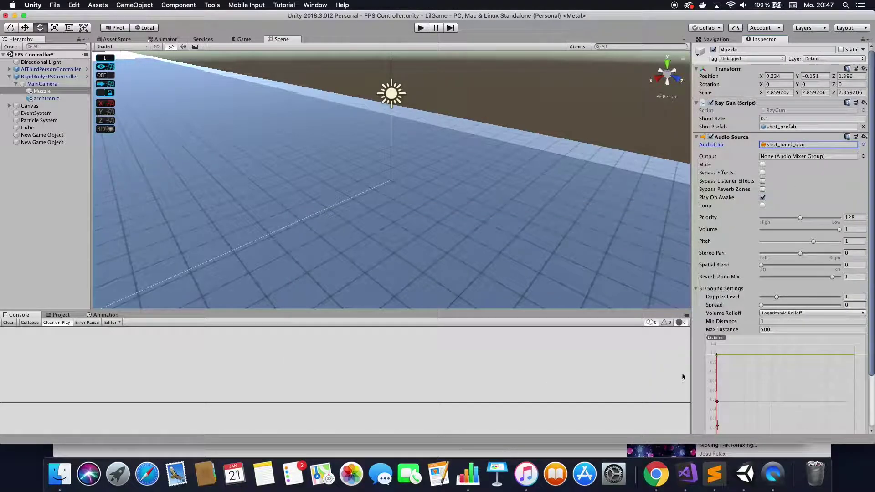
scroll(742, 371, "down", 3)
scroll(742, 371, "up", 3)
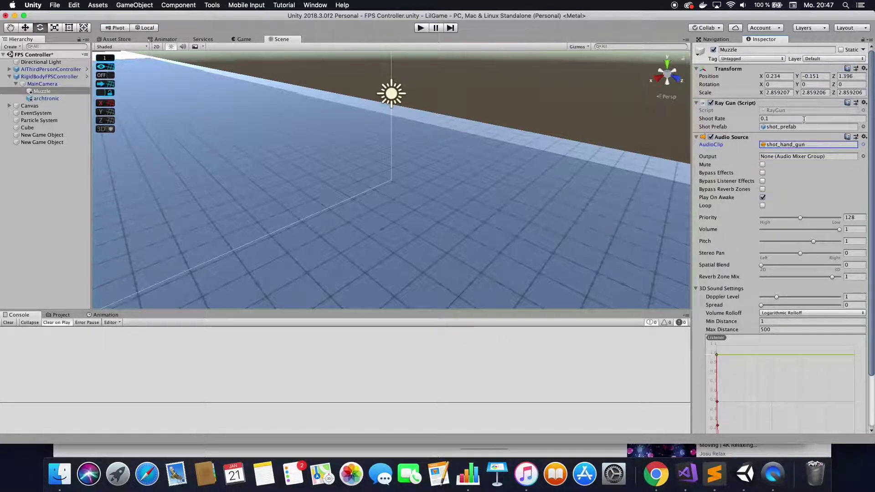
- Open the RayGun script in Visual Studio and select the GetMouseButton(0) condition
left_click(864, 102)
left_click(839, 179)
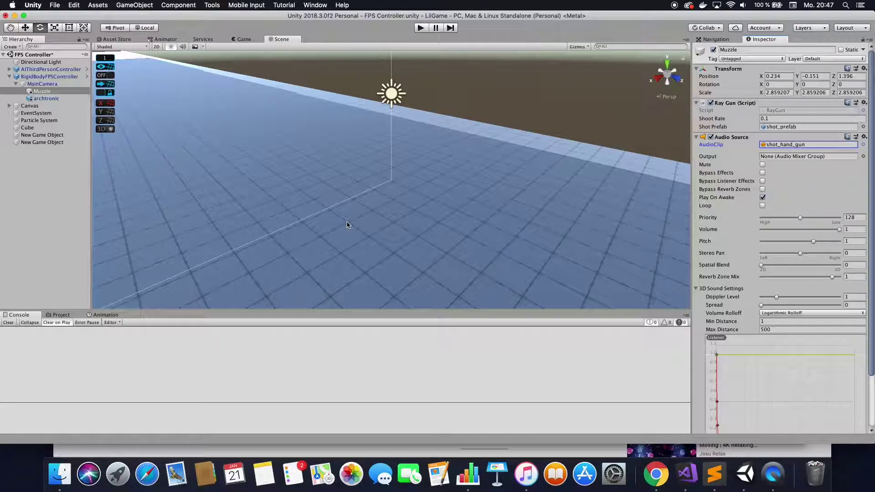
scroll(287, 186, "down", 2)
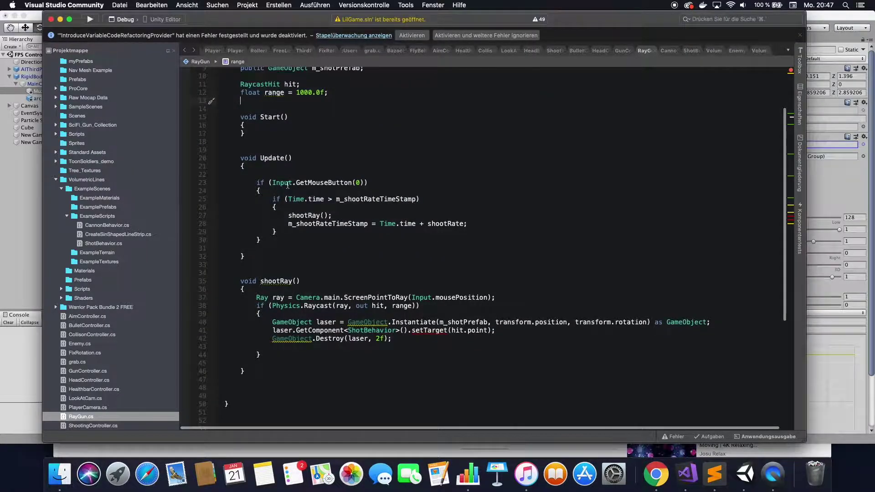
left_click_drag(253, 183, 406, 183)
double_click(323, 183)
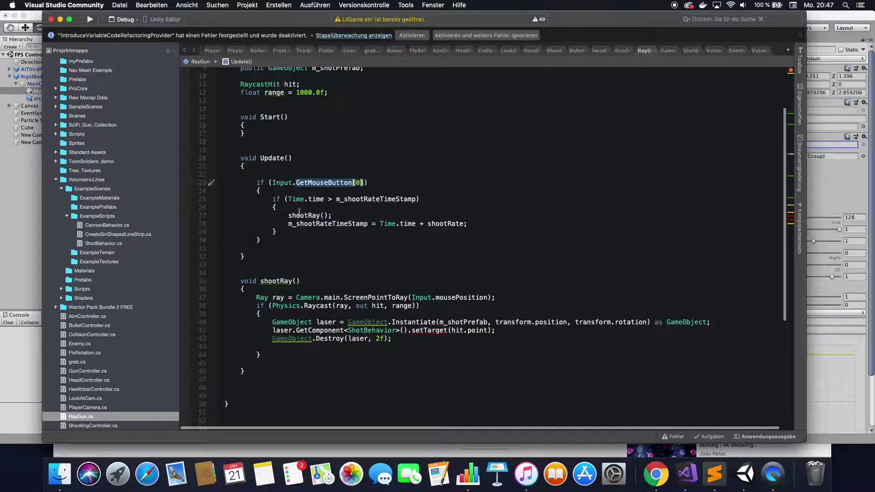
- Insert a blank line before the shootRay() call in Update()
left_click(286, 206)
key("Return")
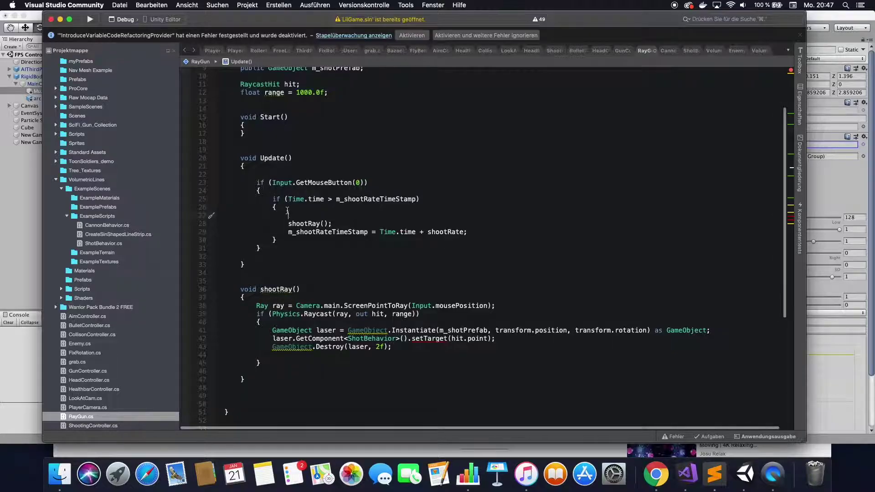
scroll(291, 210, "up", 3)
scroll(294, 213, "up", 1)
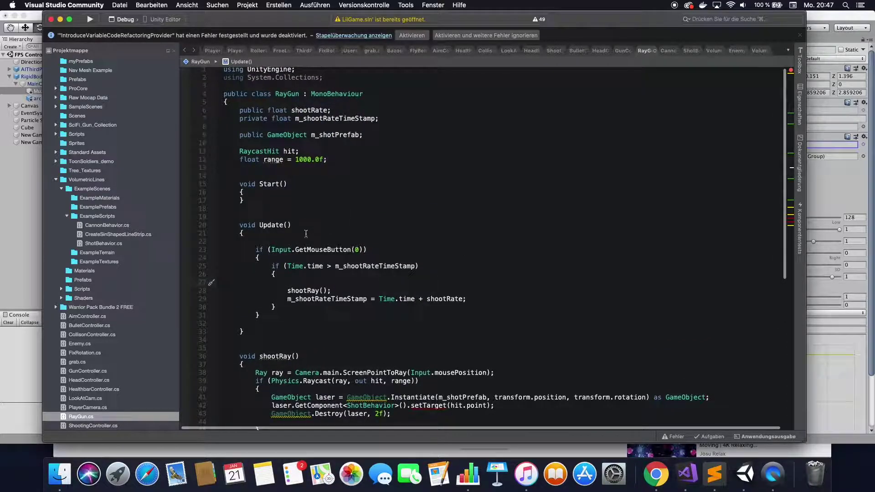
left_click(354, 155)
- Declare 'AudioSource m_shootingSound;' without the public keyword below the range field
key("Return")
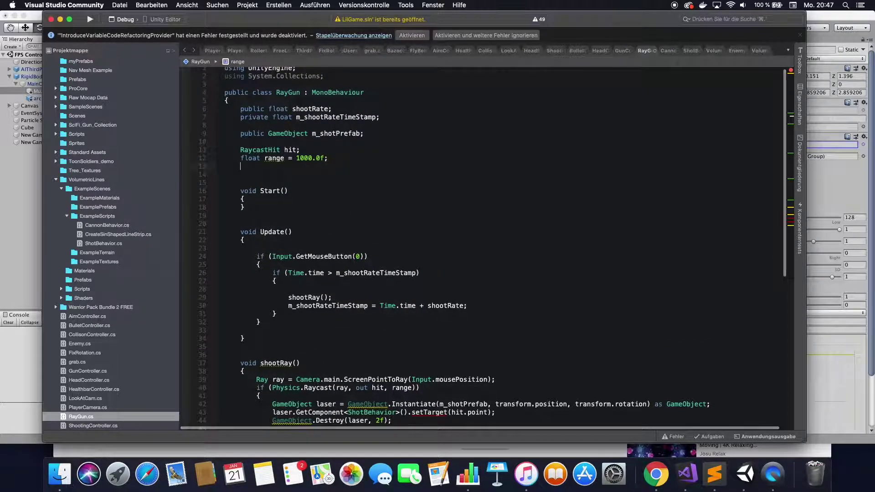
type("public")
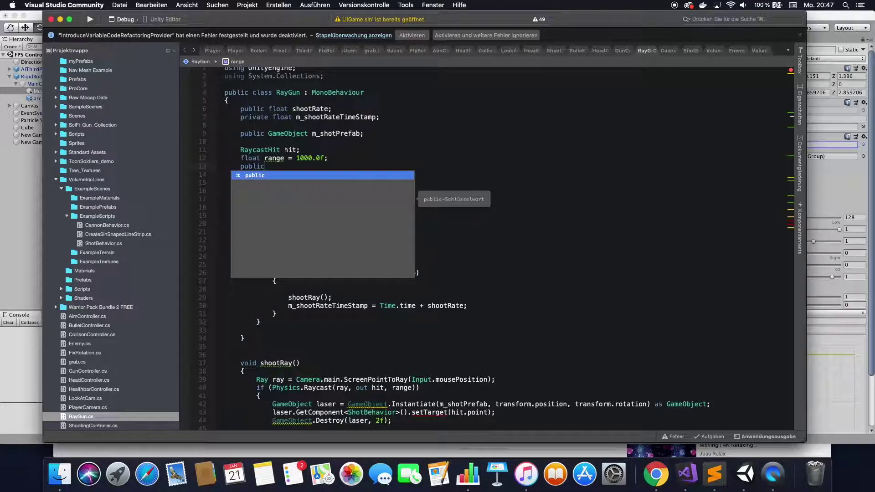
key("space")
type(" Aud")
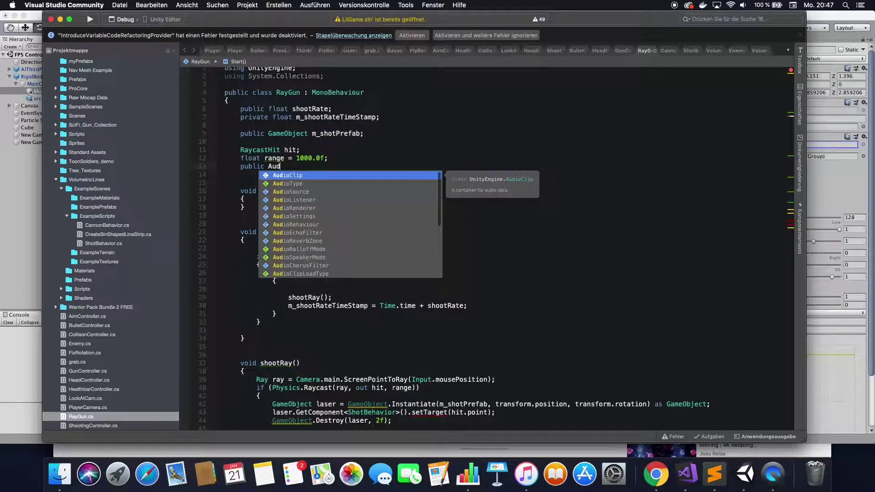
type("ioS")
key("Return")
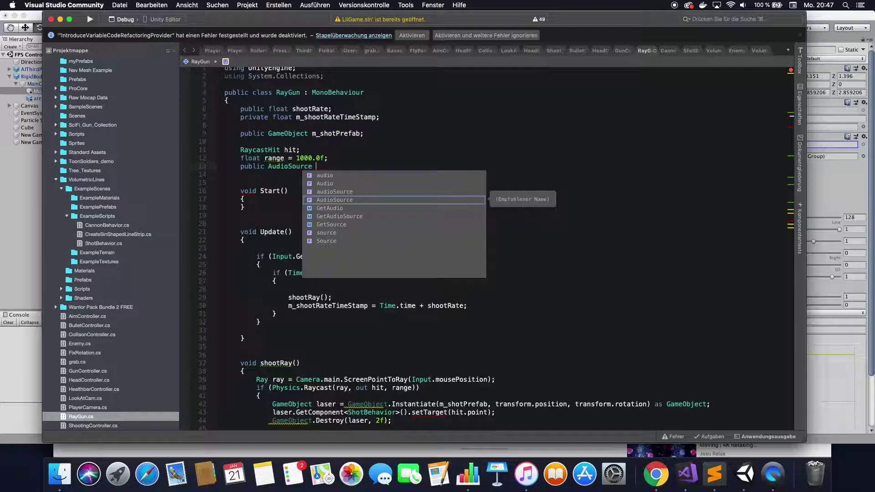
type("m_sh")
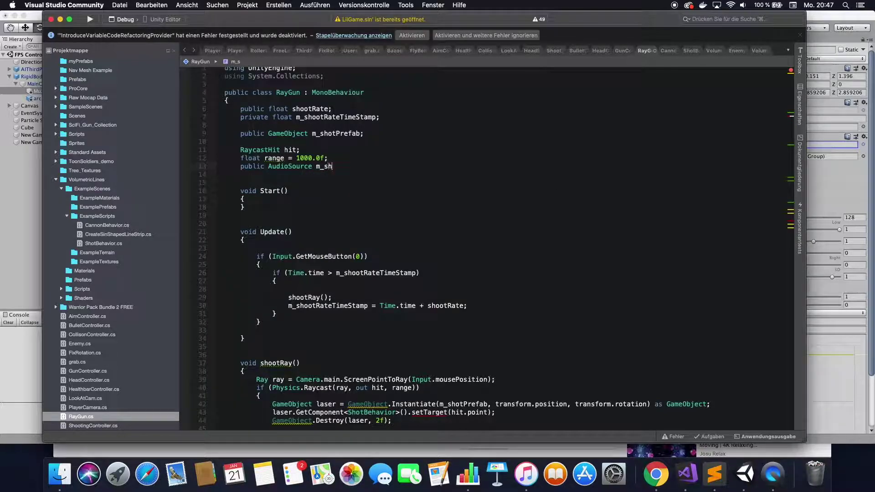
key("BackSpace")
key("BackSpace")
key("BackSpace")
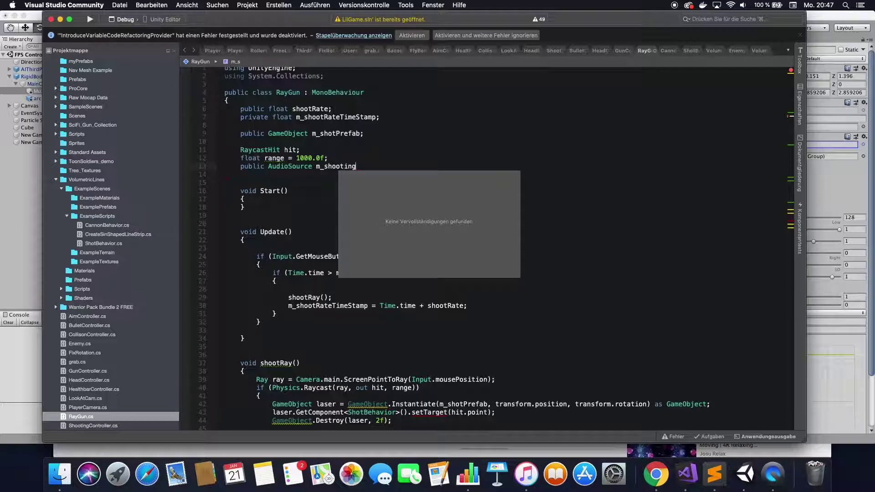
type("Sound;")
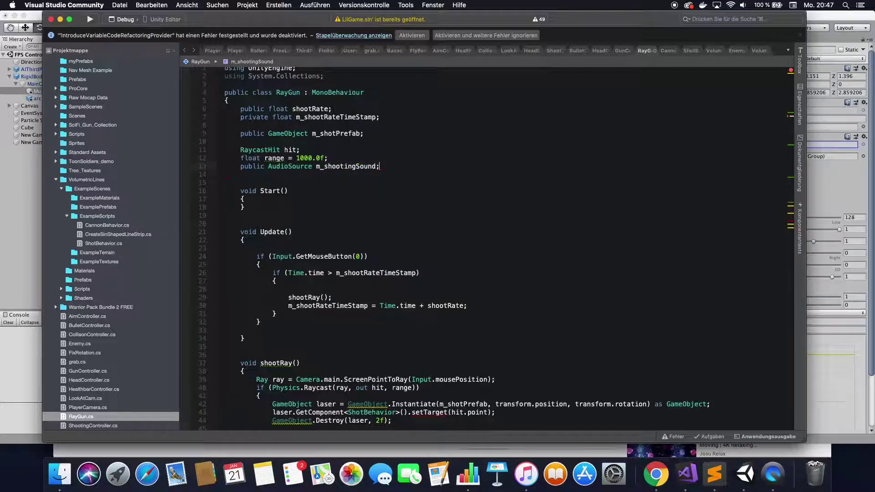
double_click(254, 166)
key("BackSpace")
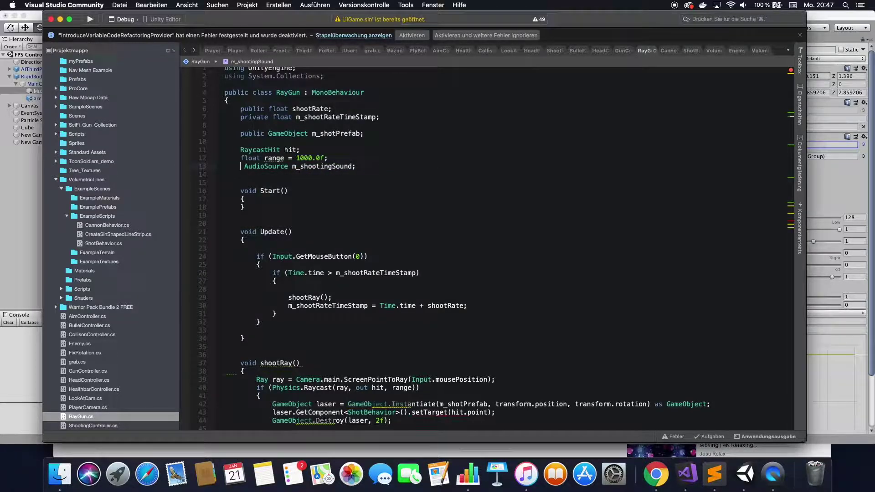
key("BackSpace")
key("BackSpace")
key("BackSpace")
key("Return")
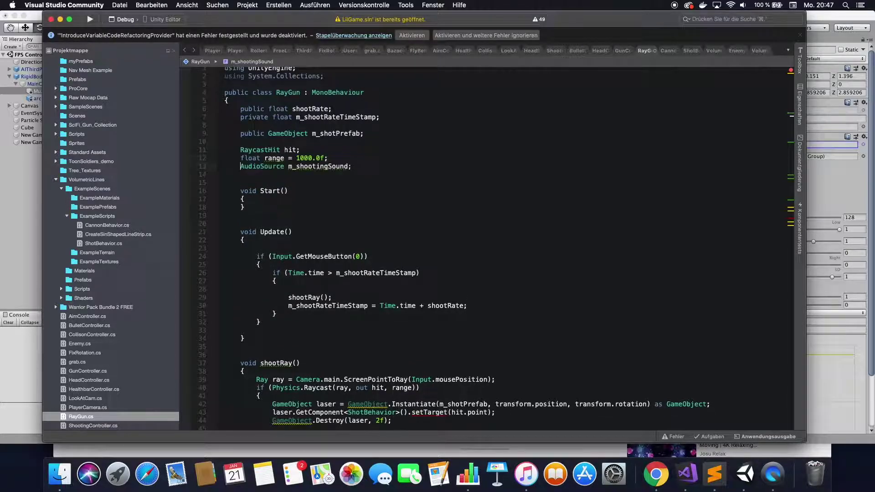
- In Start(), assign m_shootingSound = GetComponent<AudioSource>();
left_click(258, 199)
key("Return")
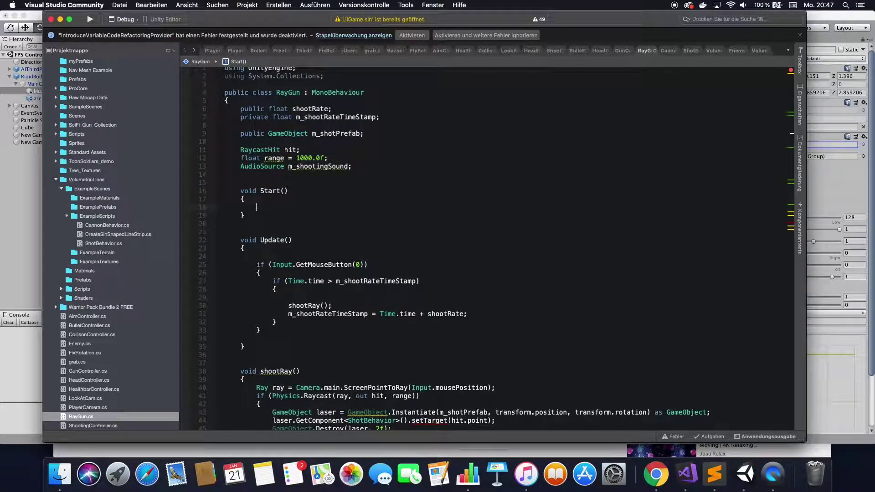
left_click(307, 169)
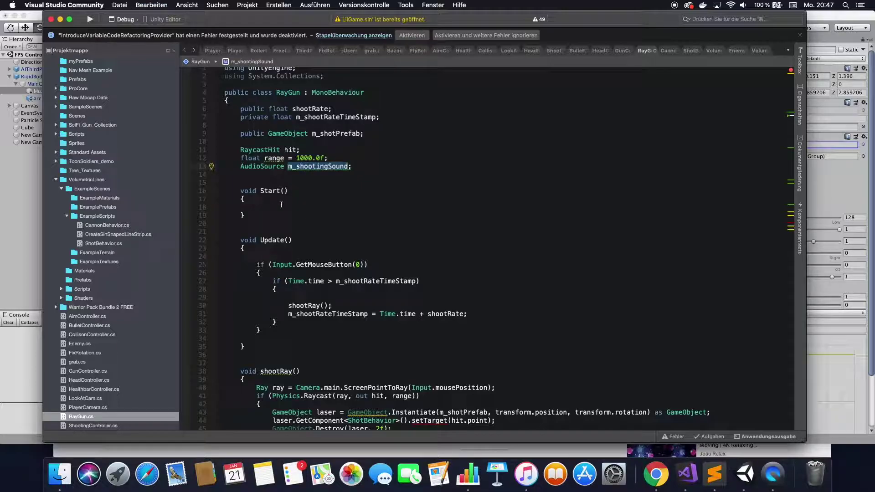
left_click(281, 205)
type("m_shootingSound = ")
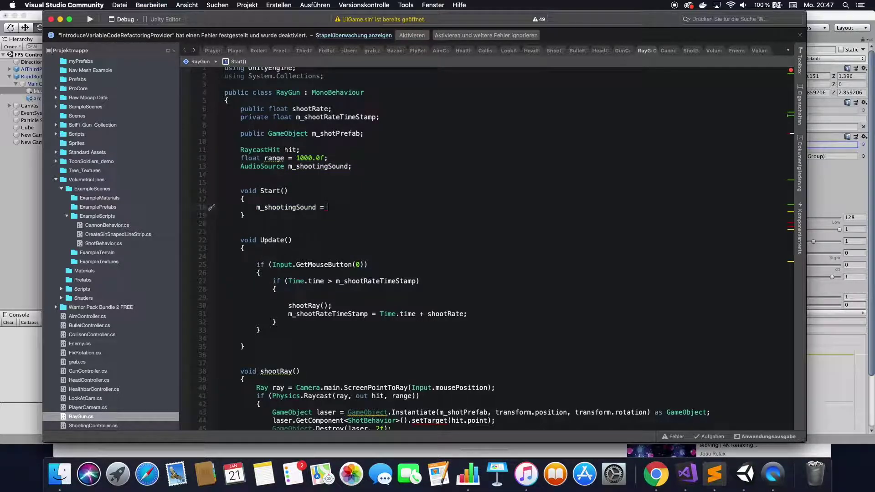
type("Get")
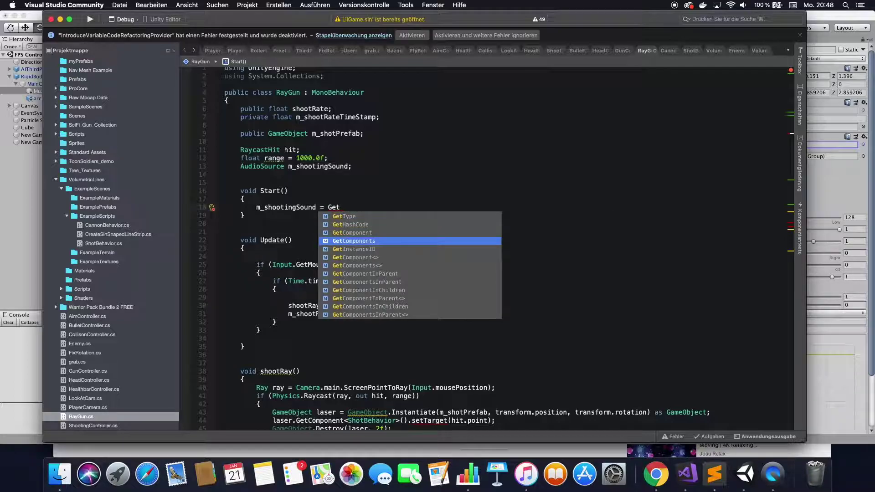
key("Down")
key("Down")
key("Return")
type("<")
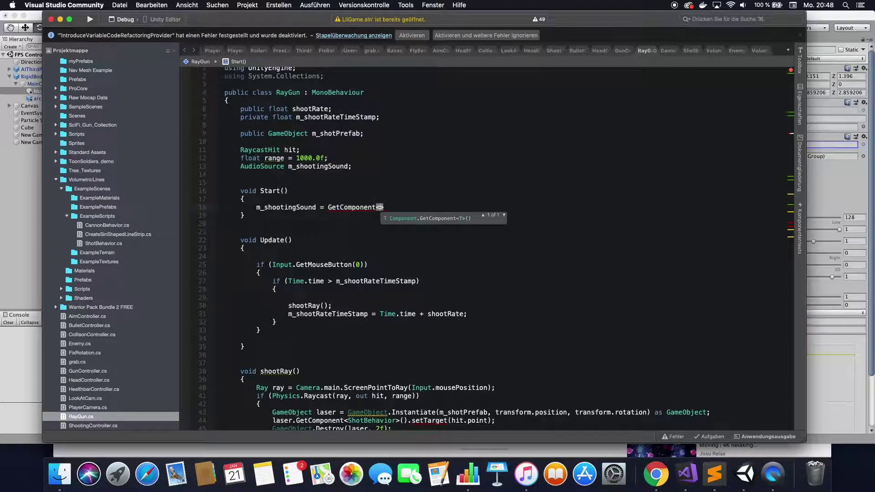
type("A")
key("Return")
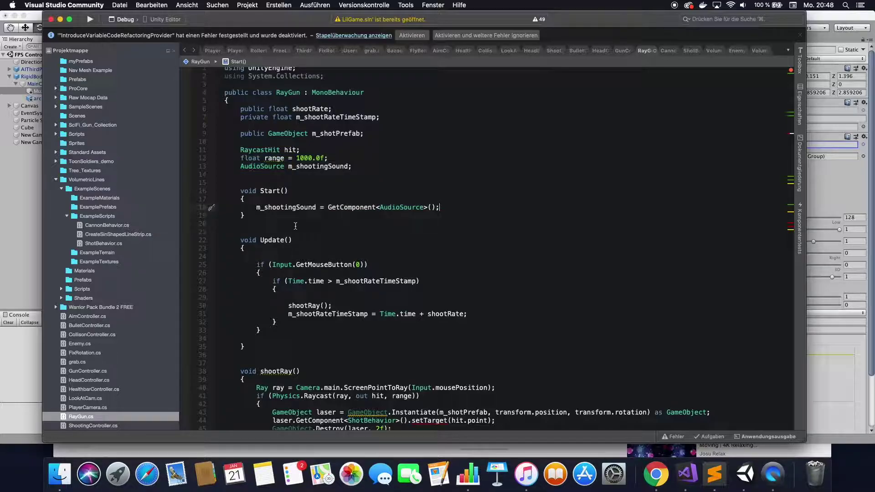
- Call m_shootingSound.Play() above shootRay() in Update(), then go back to Unity
double_click(304, 207)
key("super+c")
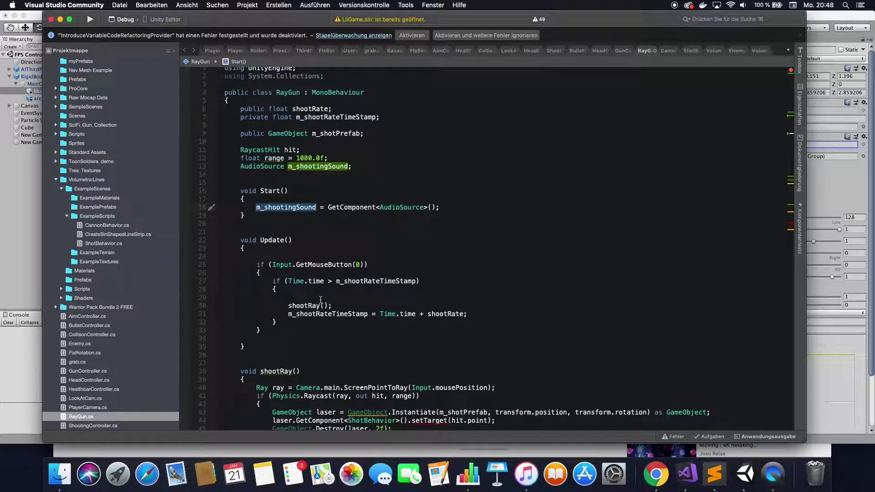
left_click(320, 297)
key("super+v")
type(".P")
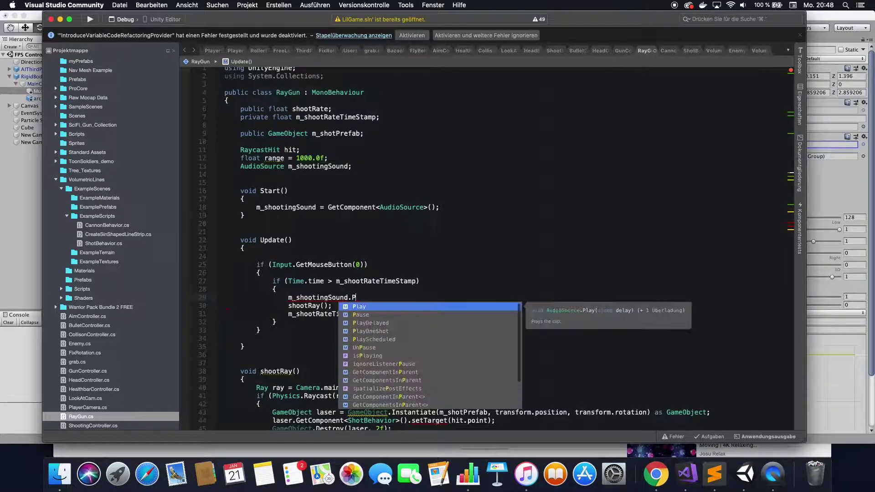
key("Return")
type("();")
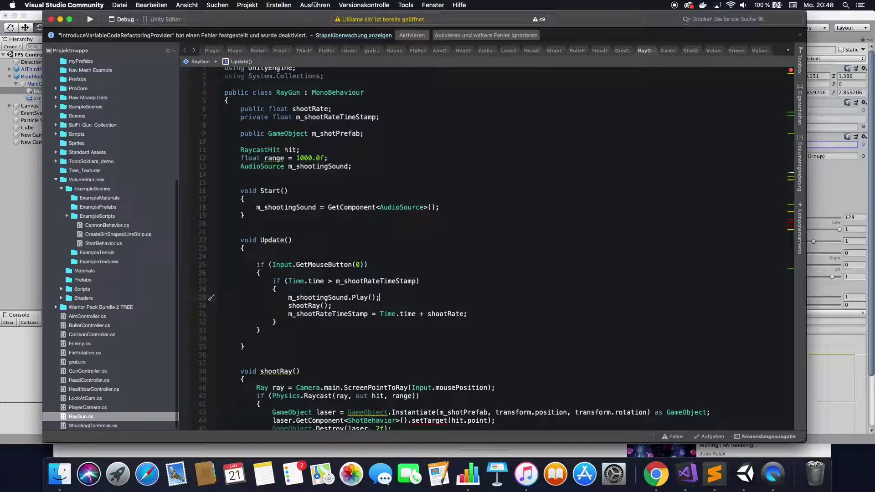
left_click(26, 239)
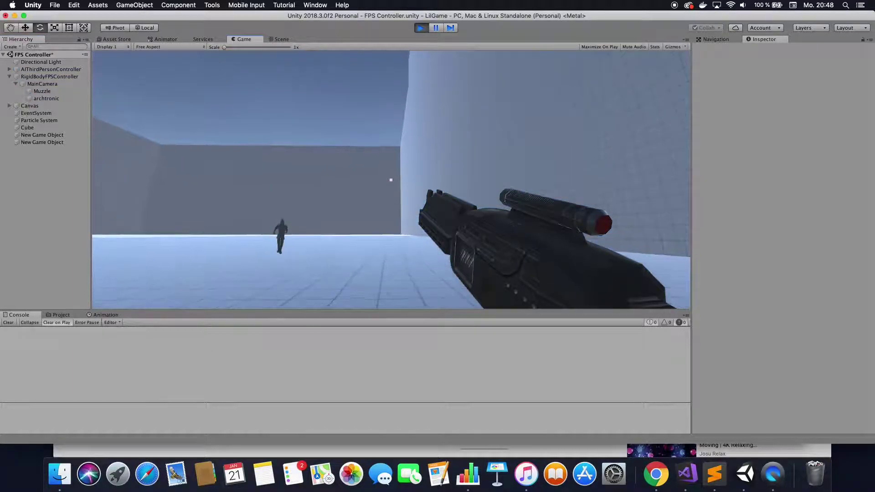
left_click(391, 180)
left_click(391, 180)
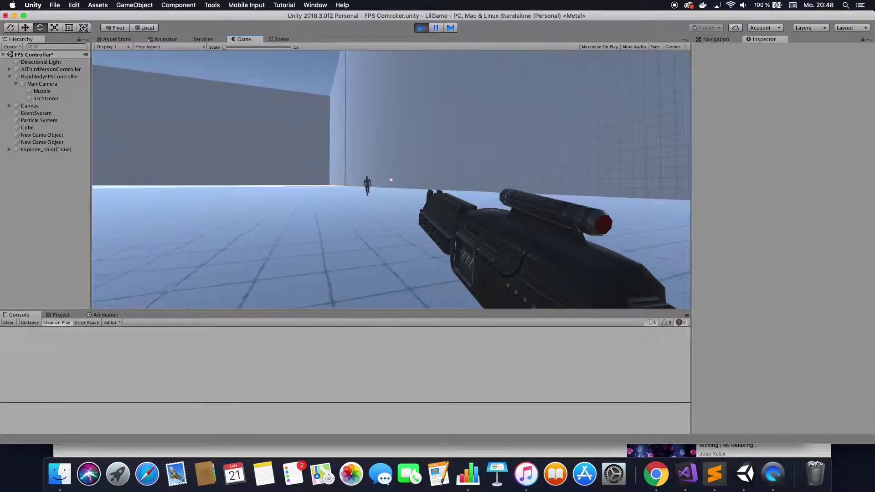
left_click(391, 180)
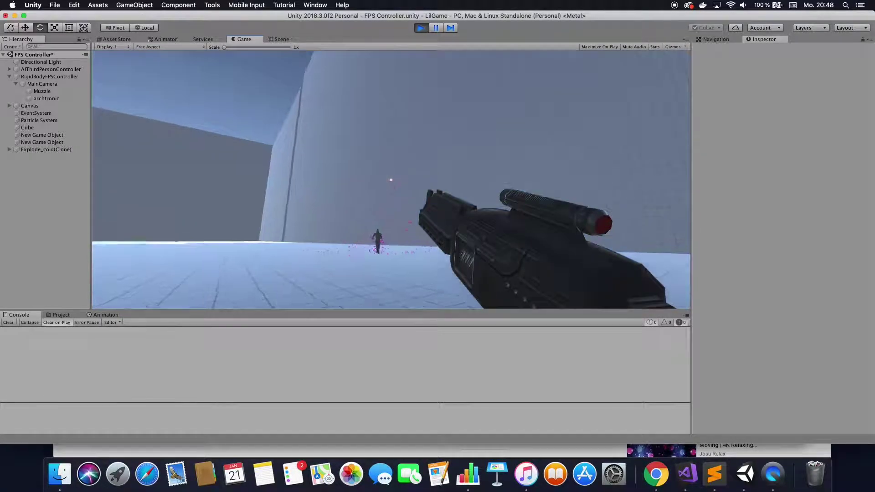
- Stop the play test and bring up Muzzle's Audio Source in the Inspector
key("super+p")
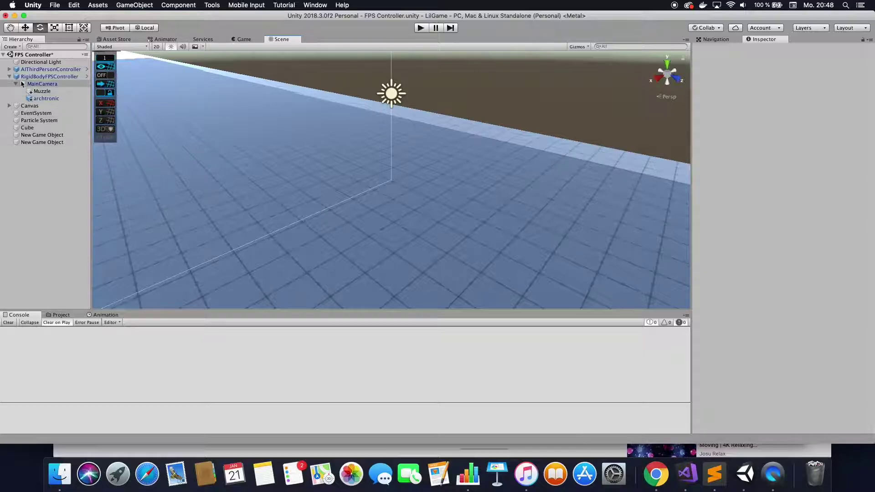
left_click(43, 92)
left_click(42, 91)
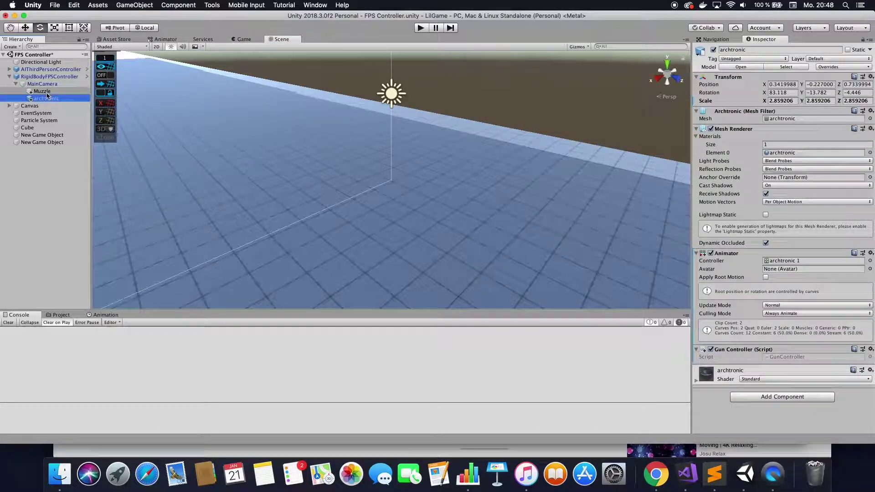
scroll(745, 230, "down", 3)
scroll(745, 231, "down", 2)
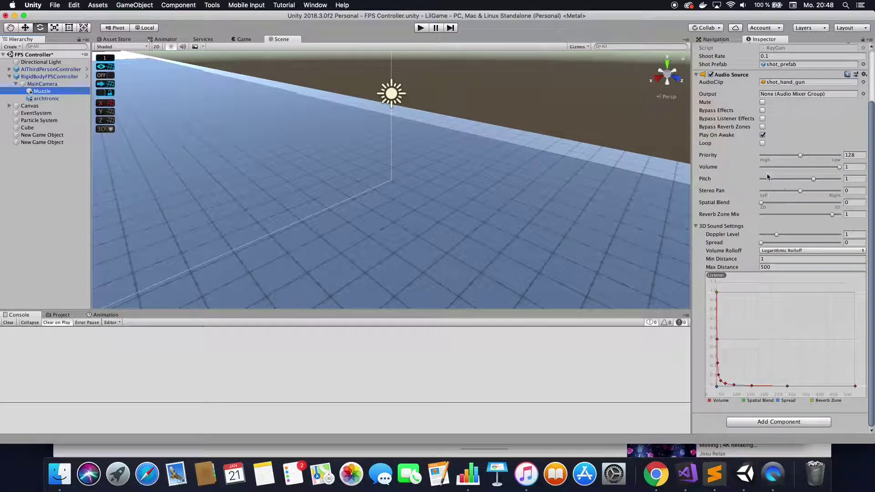
- Adjust the Volume slider, set Pitch to 1 and turn off Play On Awake
left_click_drag(839, 167, 831, 167)
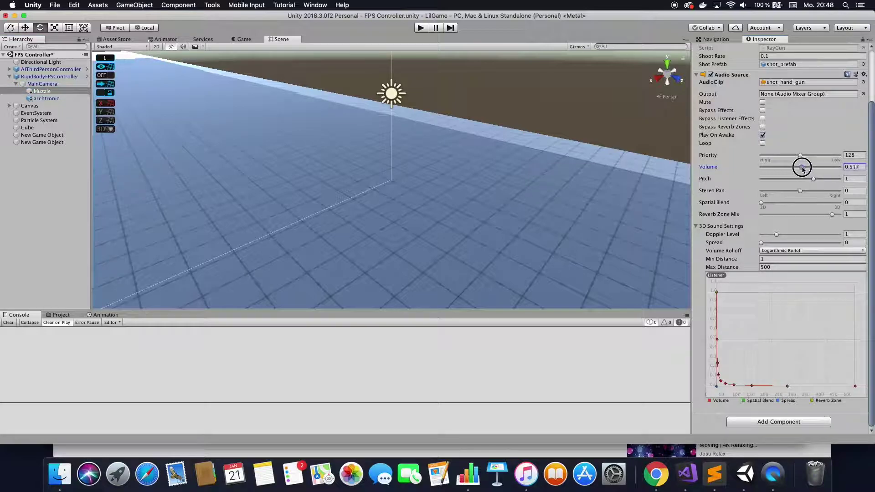
left_click_drag(844, 170, 791, 171)
mouse_move(792, 171)
left_mouse_down()
mouse_move(843, 168)
mouse_move(838, 179)
left_mouse_up()
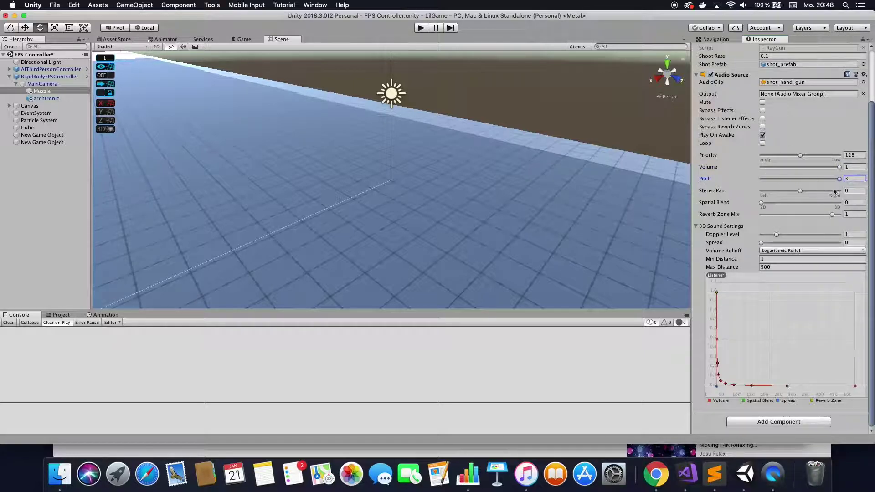
key("BackSpace")
type("1")
left_click(763, 136)
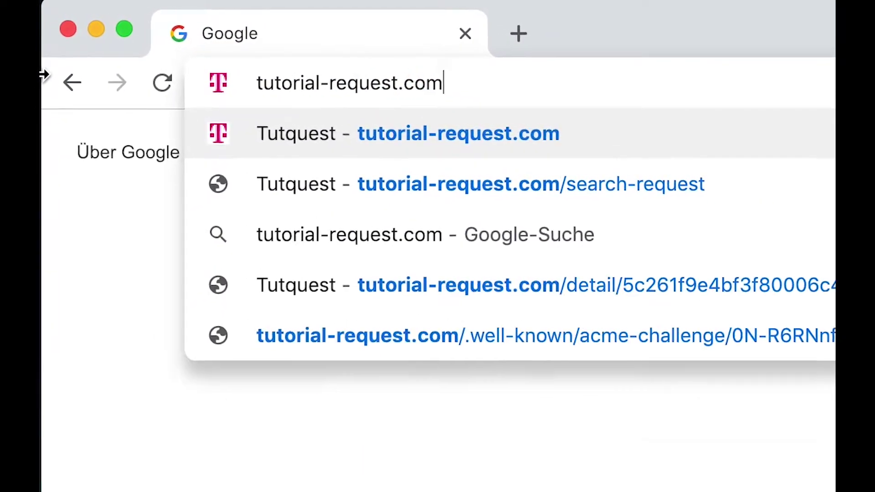
- Open the Create your own Prefabs in Unity request on tutorial-request.com and upvote it
key("Return")
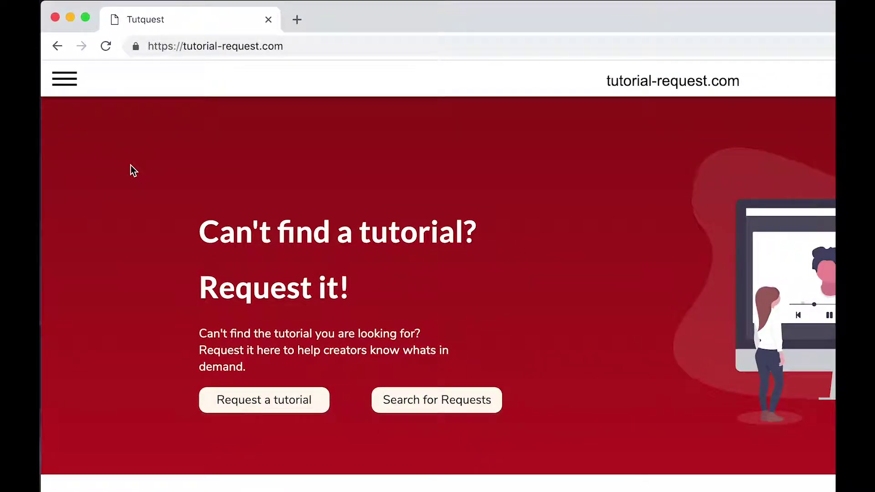
left_click(548, 365)
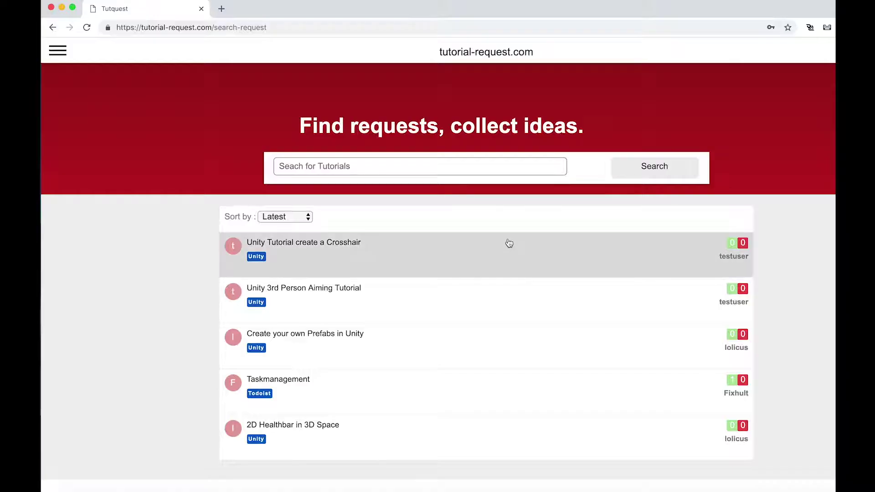
left_click(494, 338)
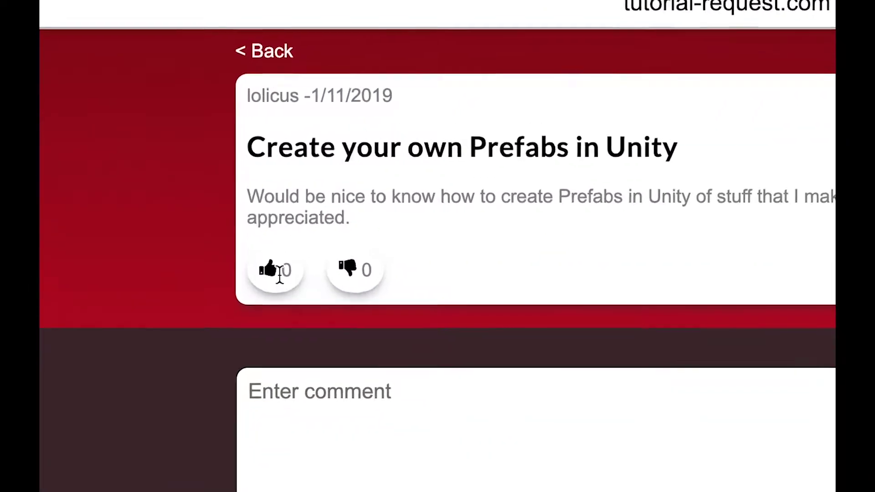
left_click(280, 200)
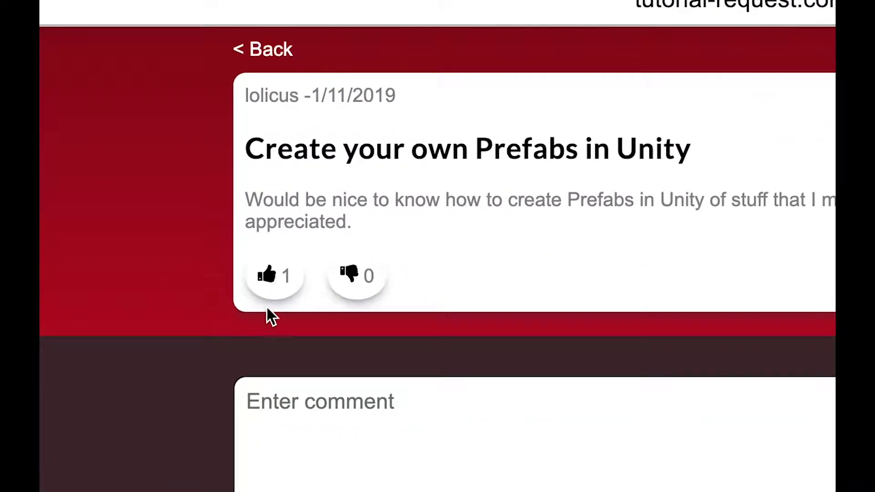
- Post the comment 'This would be awesome!' on the request
left_click(296, 429)
type("This would ")
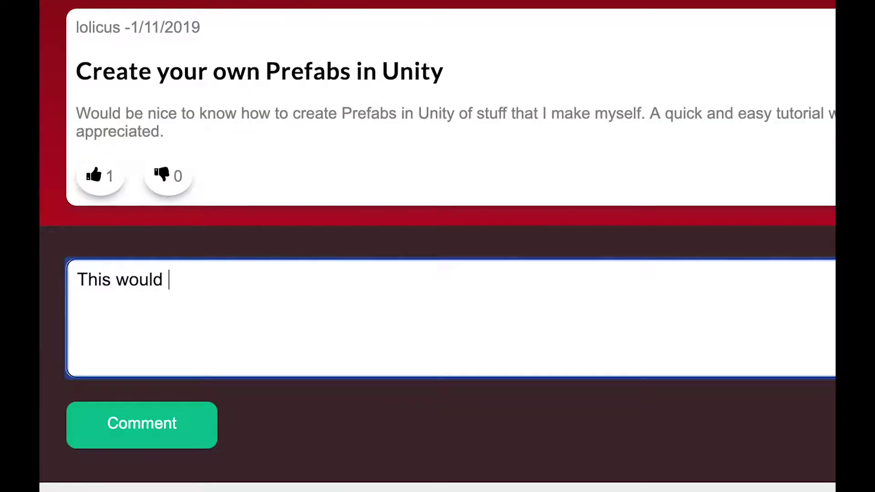
type("be awesome!")
left_click(111, 435)
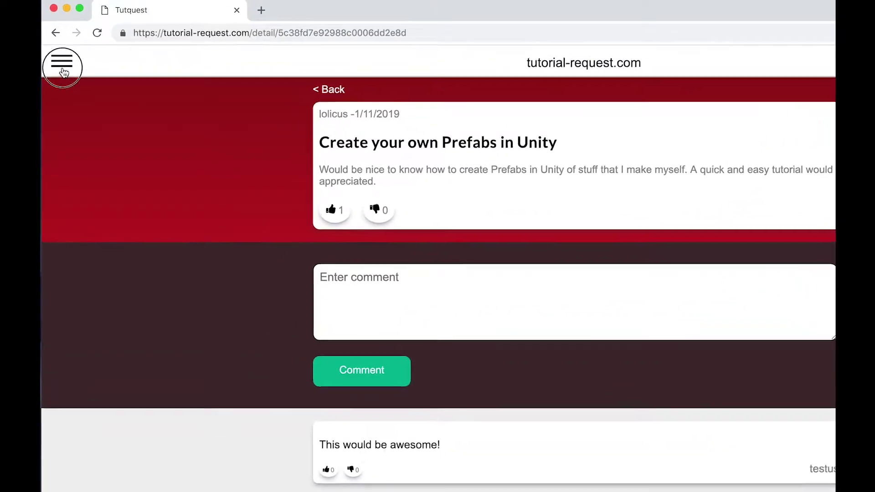
- Start a new request titled 'Unity 3rd Person Aiming Tutorial', topic Unity, and begin its description
left_click(59, 54)
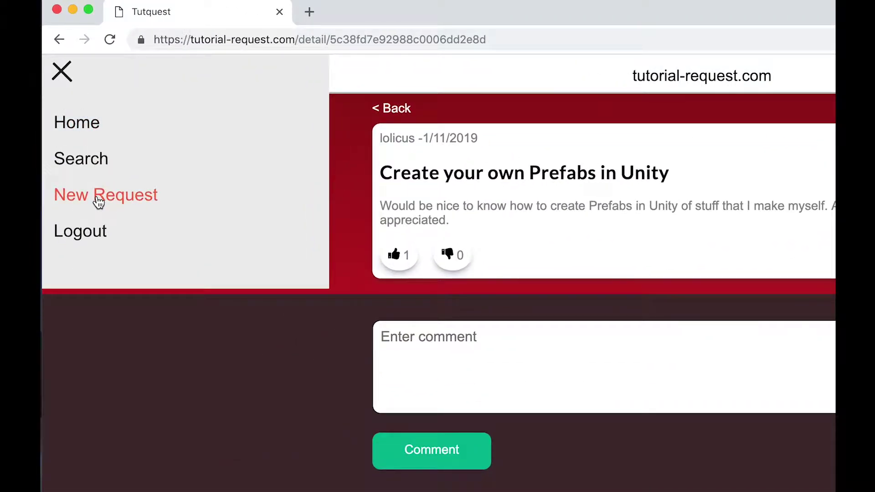
left_click(99, 201)
type("Unity 3rd Person Aiming Tu")
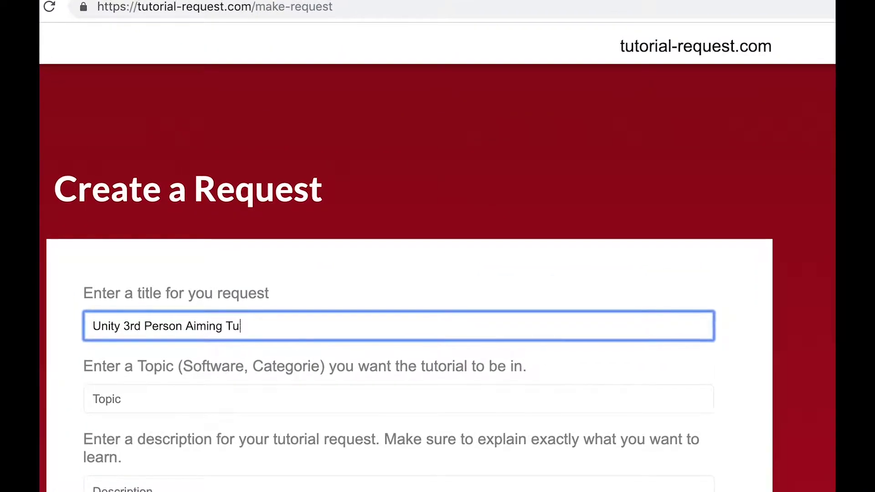
type("torial")
left_click(210, 398)
type("Unity")
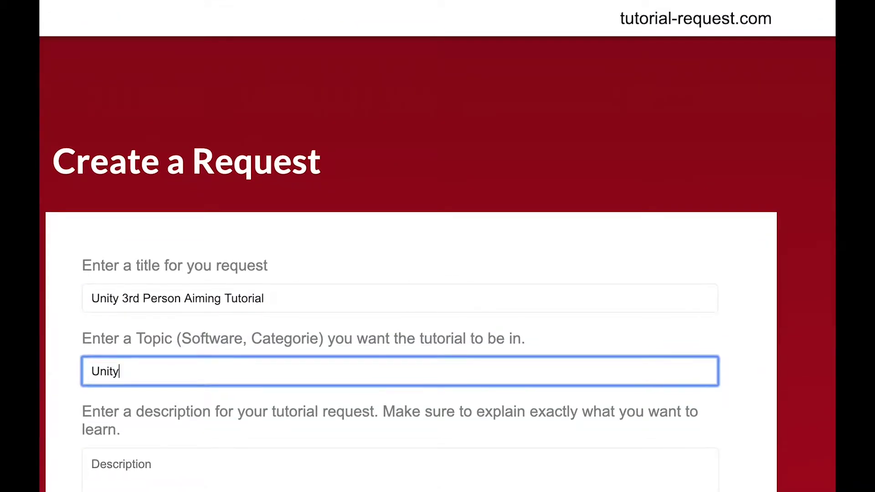
left_click(211, 472)
type("I would love t")
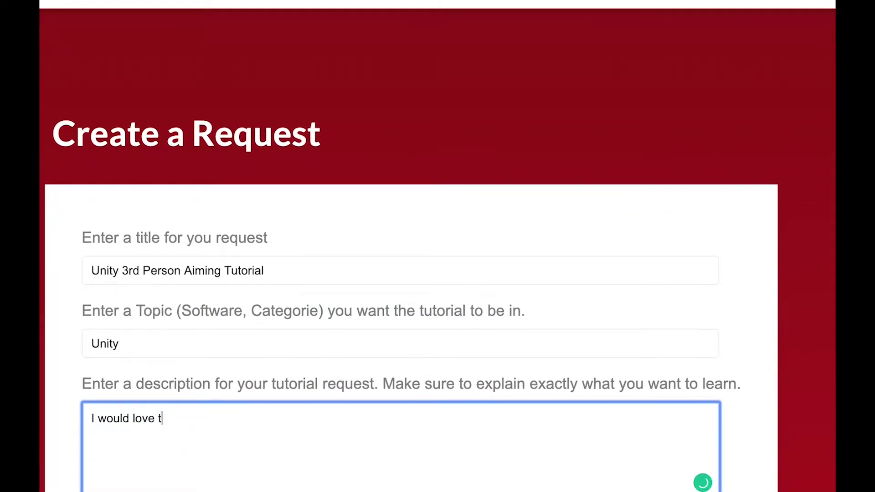
type("o see a tutorial where somebody shows")
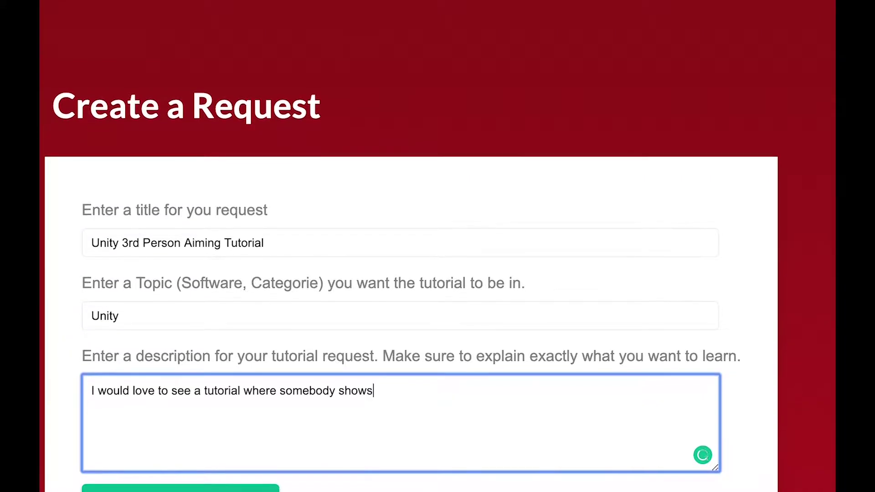